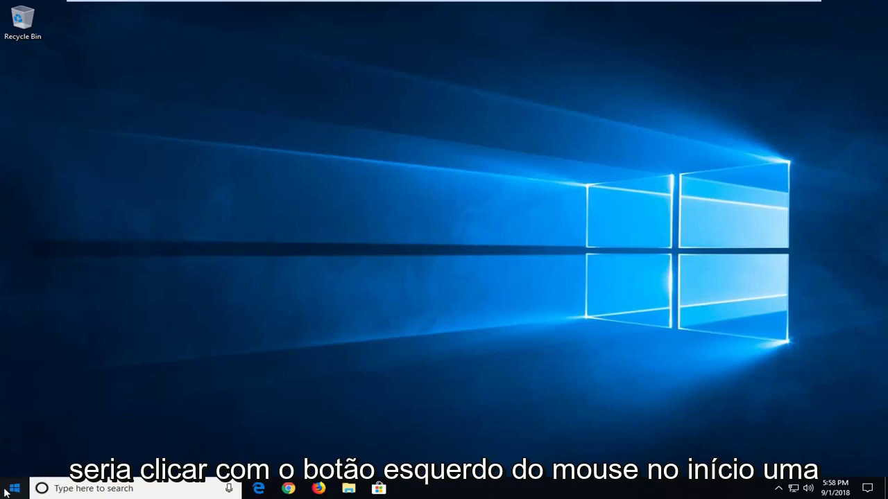
Search the Start menu for regedit and run it as administrator
{"action": "left_click", "coordinate": [7, 491]}
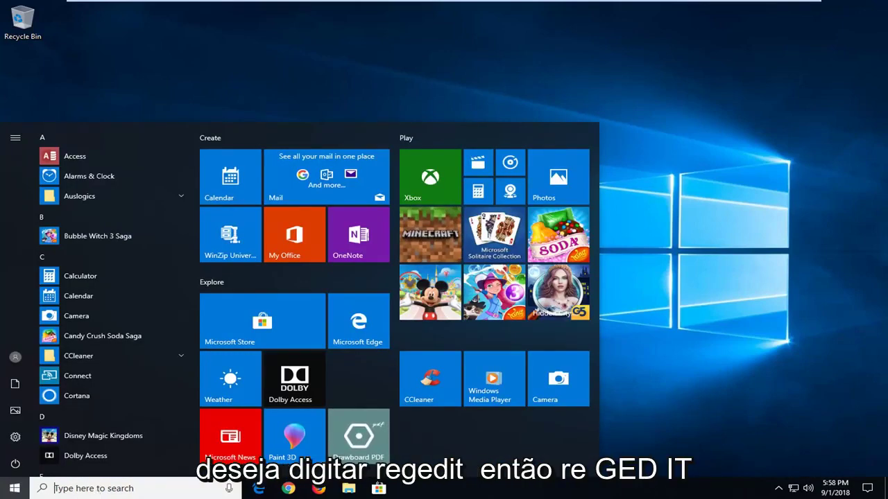
{"action": "type", "text": "r"}
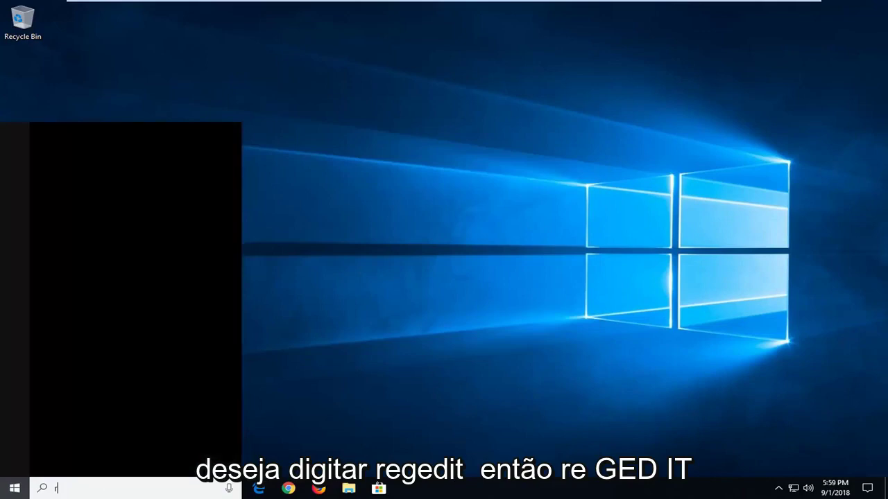
{"action": "type", "text": "egedit"}
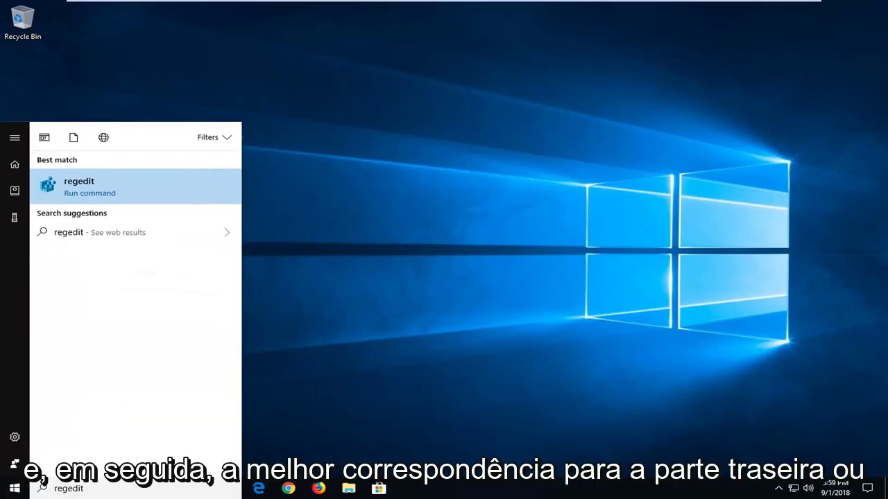
{"action": "right_click", "coordinate": [82, 186]}
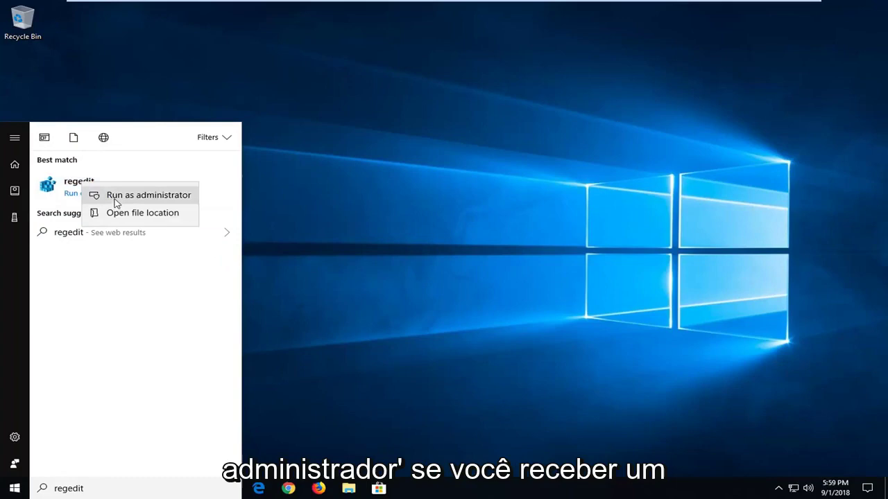
{"action": "left_click", "coordinate": [95, 193]}
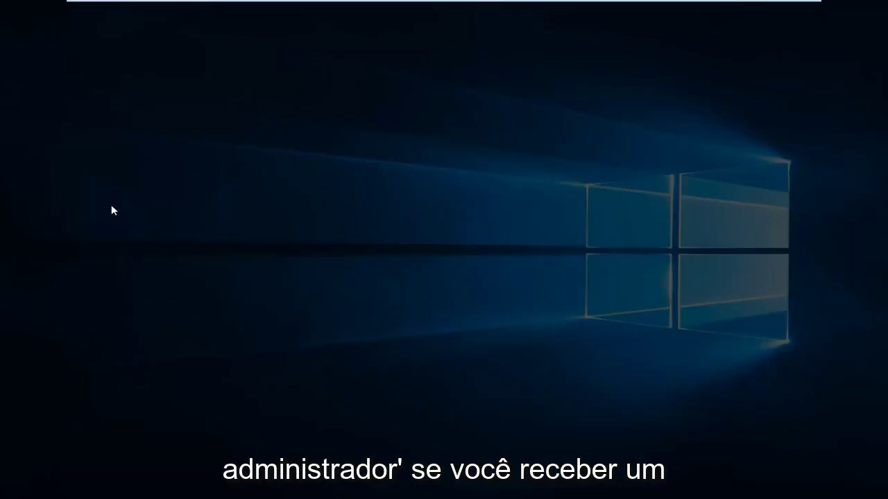
Approve administrator access, then start a registry export to the Desktop and cancel it
{"action": "left_click", "coordinate": [371, 316]}
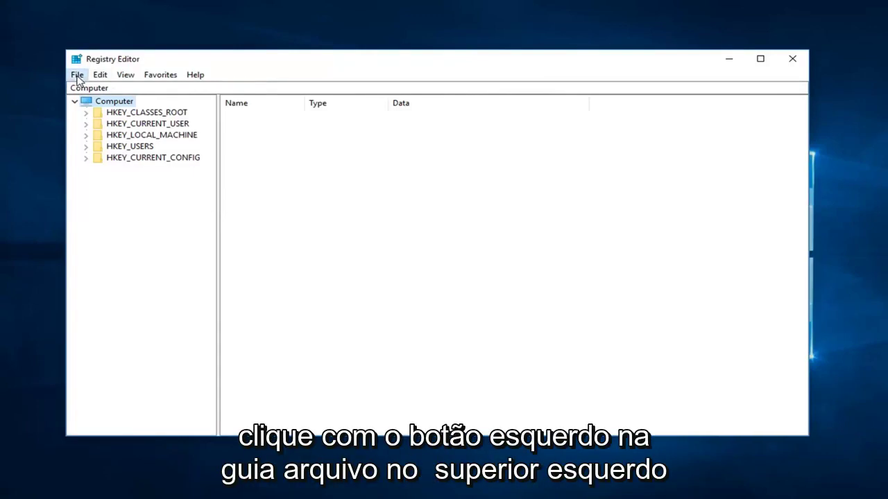
{"action": "left_click", "coordinate": [78, 75]}
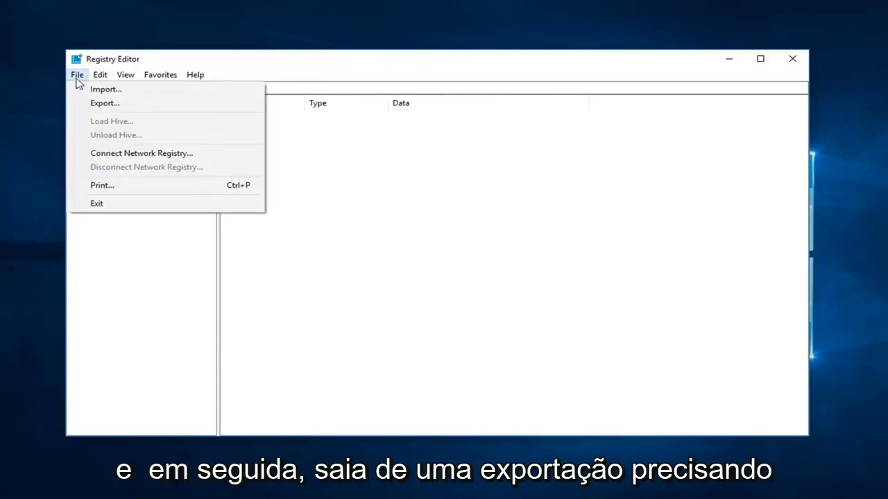
{"action": "left_click", "coordinate": [97, 103]}
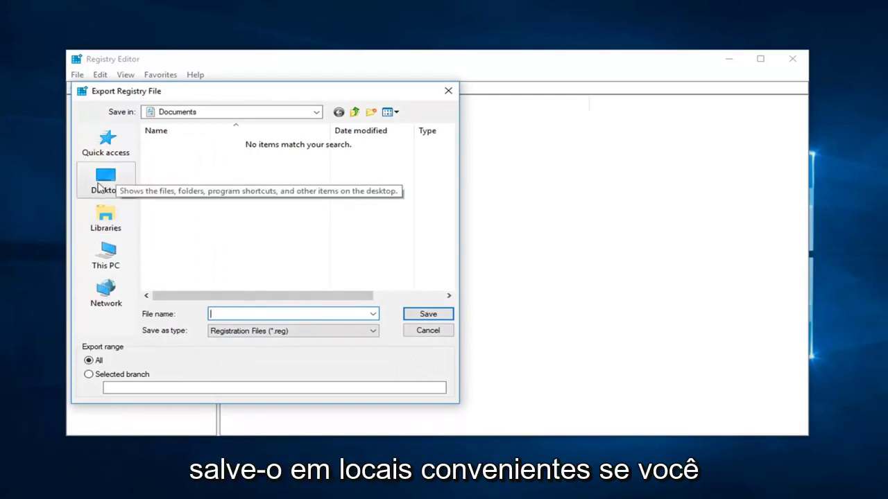
{"action": "left_click", "coordinate": [108, 184]}
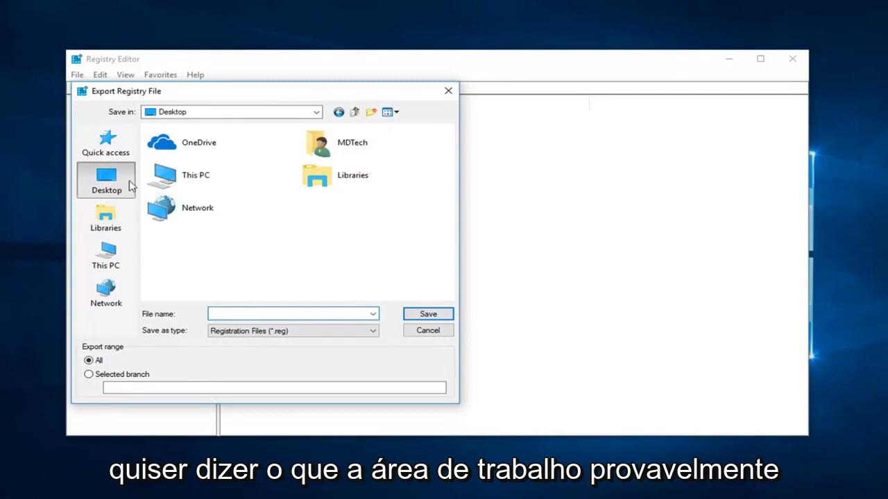
{"action": "left_click", "coordinate": [424, 331]}
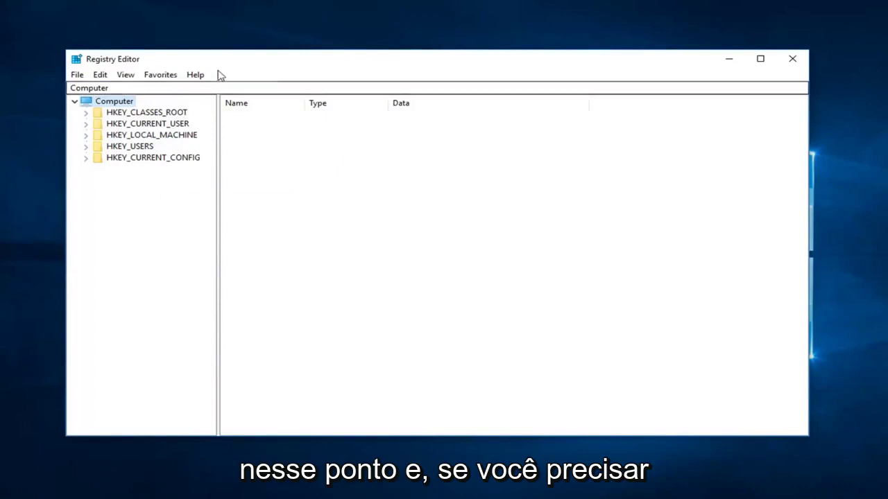
Nudge the window right, then view the Import Registry File dialog and close it without importing
{"action": "left_click_drag", "start_coordinate": [226, 66], "coordinate": [247, 65]}
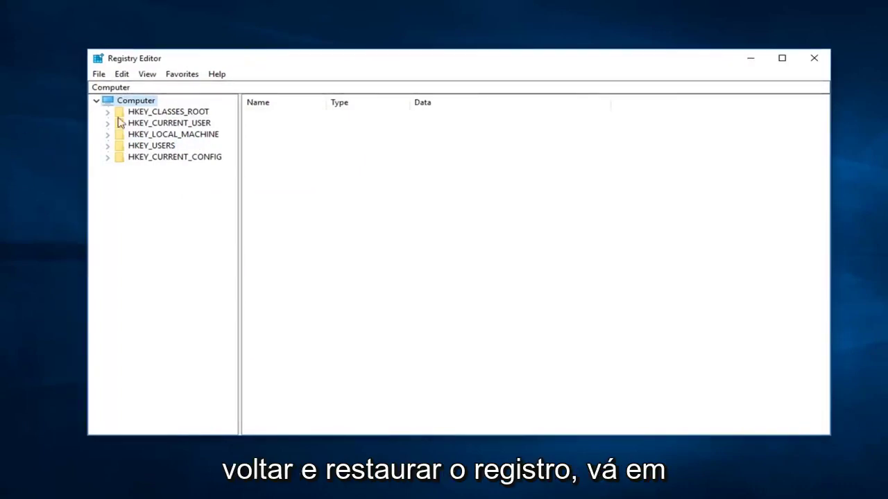
{"action": "left_click", "coordinate": [98, 77]}
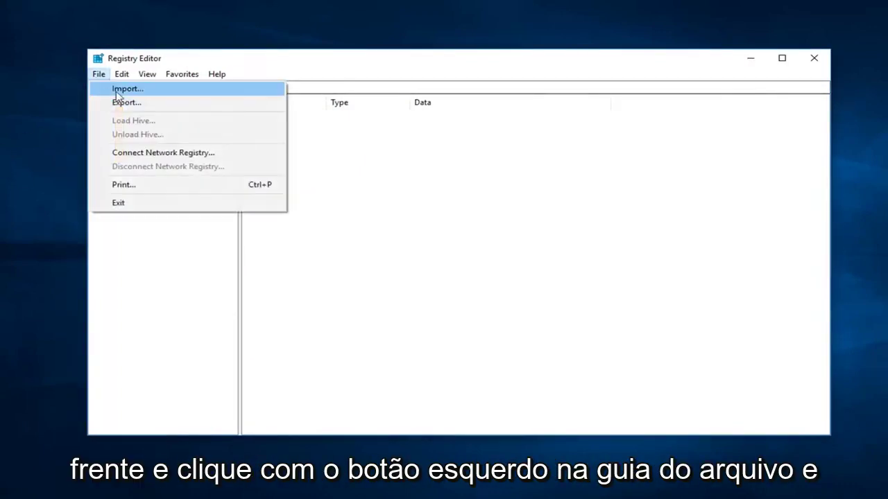
{"action": "left_click", "coordinate": [119, 90]}
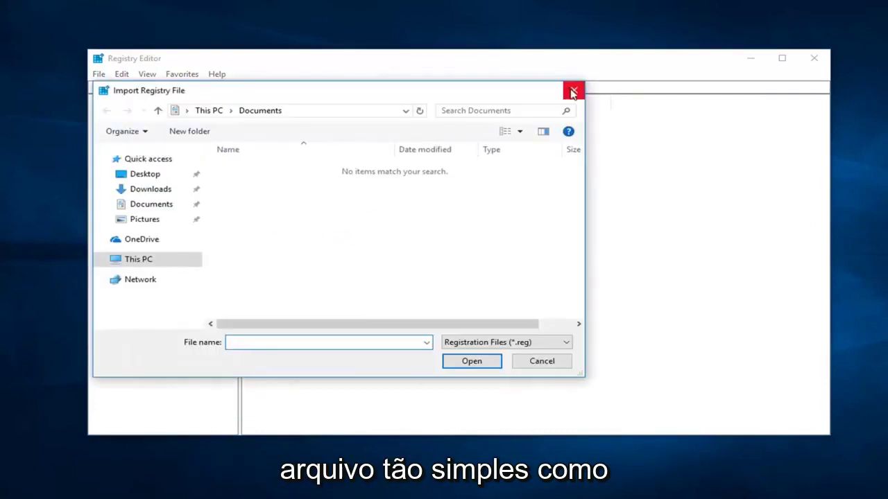
{"action": "left_click", "coordinate": [573, 90]}
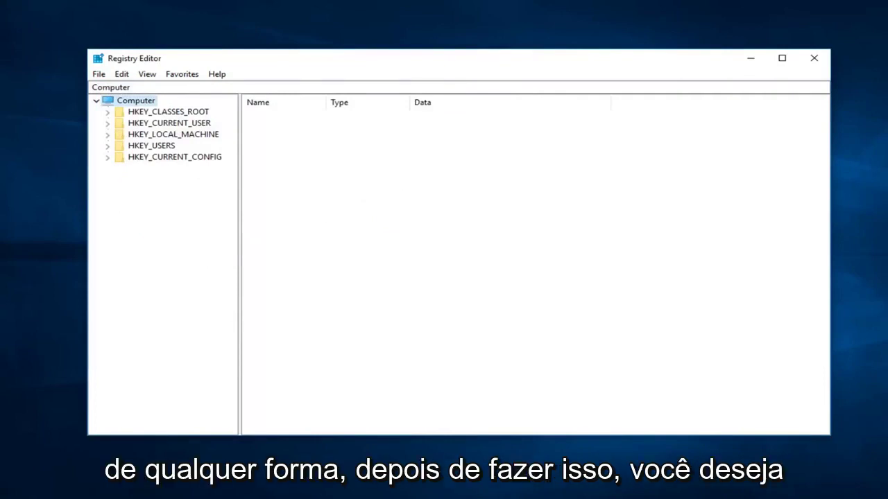
Expand HKEY_LOCAL_MACHINE and SOFTWARE, widening the key tree pane
{"action": "left_click", "coordinate": [164, 135]}
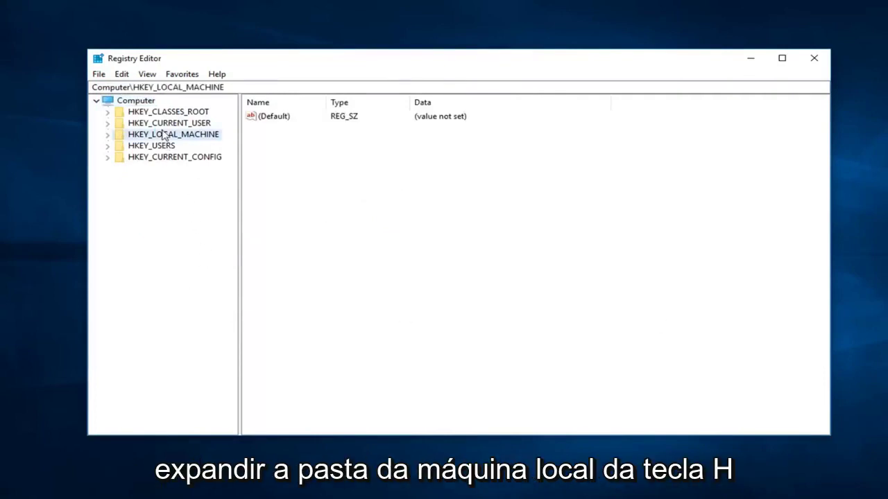
{"action": "left_click", "coordinate": [108, 134]}
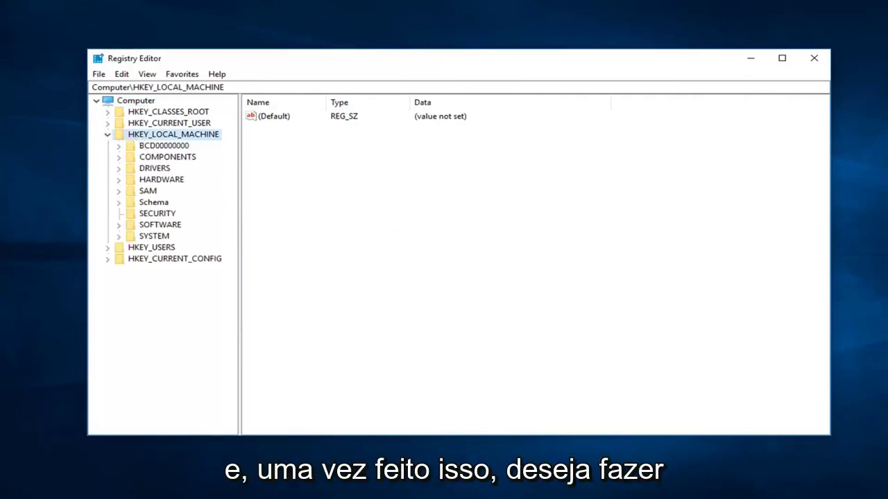
{"action": "left_click", "coordinate": [143, 226]}
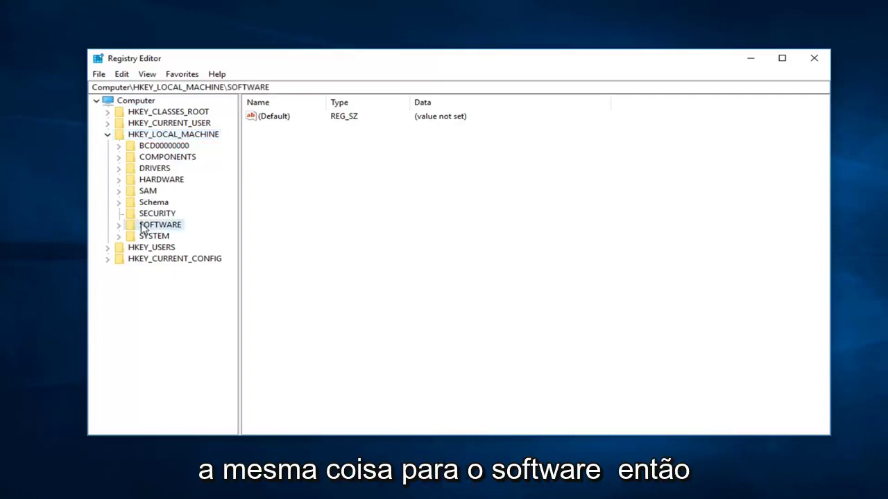
{"action": "double_click", "coordinate": [143, 226]}
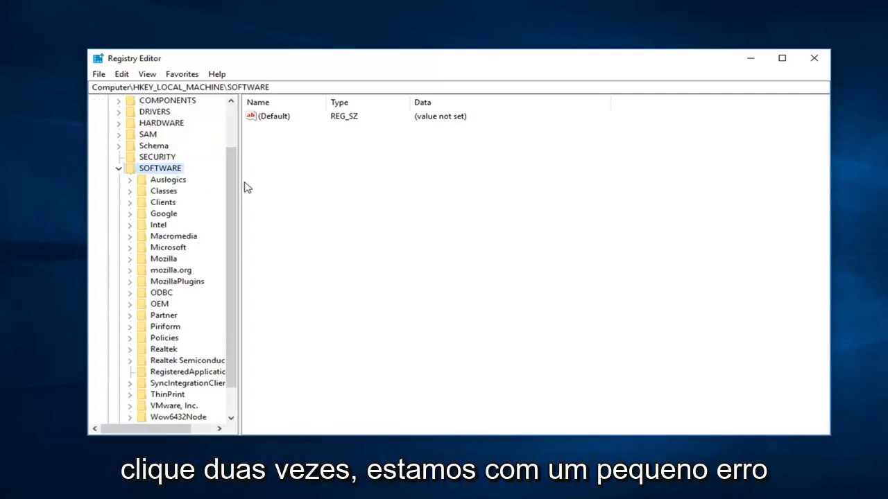
{"action": "left_click_drag", "start_coordinate": [240, 181], "coordinate": [340, 184]}
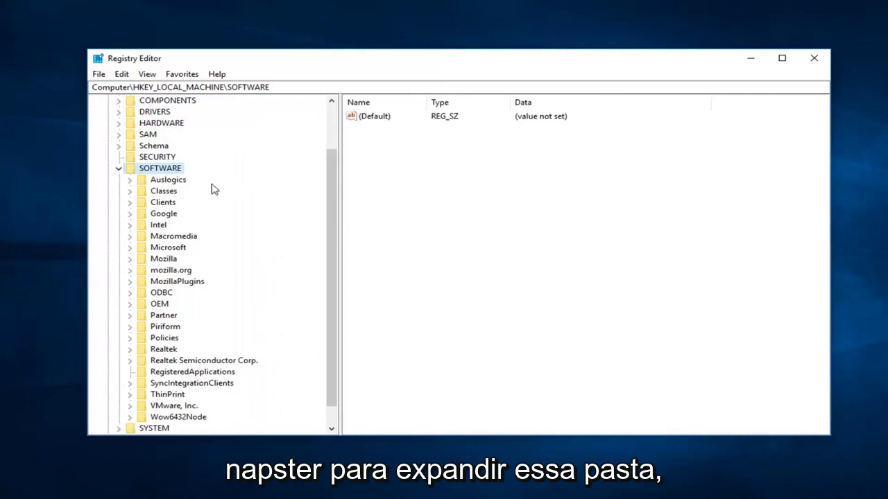
{"action": "scroll", "coordinate": [169, 196], "scroll_direction": "down", "scroll_amount": 1}
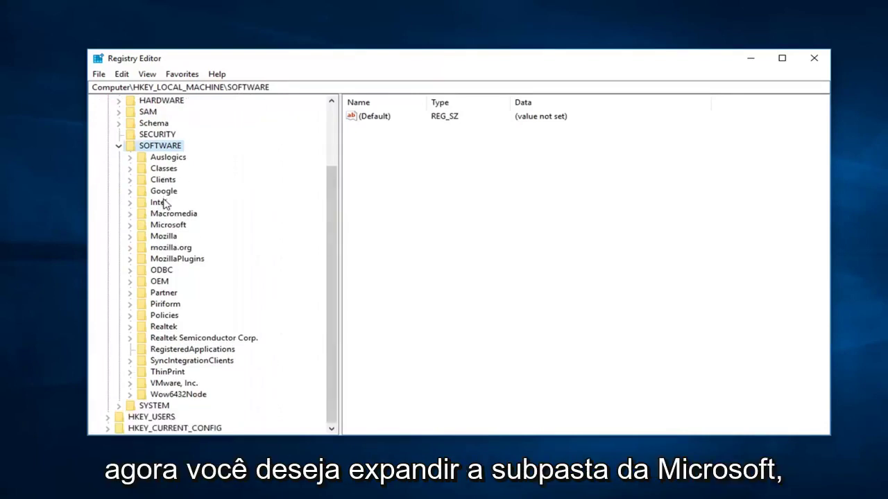
Expand Microsoft\Active Setup\Installed Components and widen the tree to show full GUID names
{"action": "left_click", "coordinate": [157, 227]}
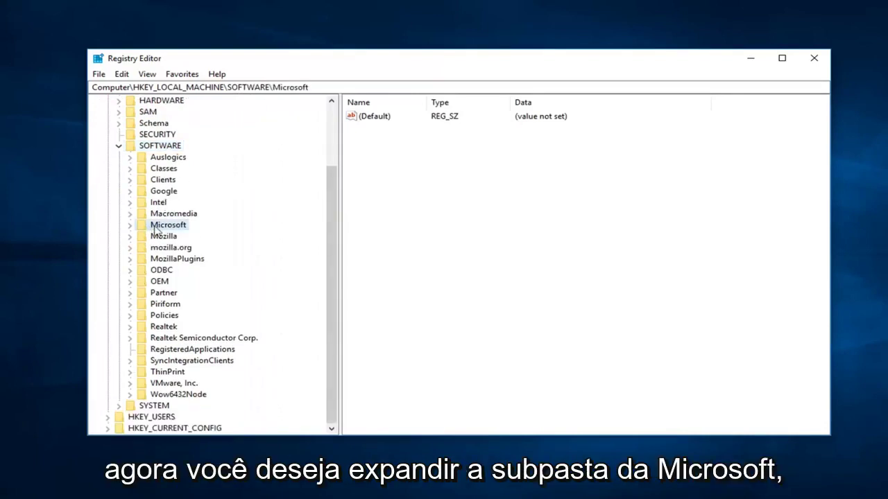
{"action": "double_click", "coordinate": [155, 229]}
{"action": "scroll", "coordinate": [159, 229], "scroll_direction": "down", "scroll_amount": 2}
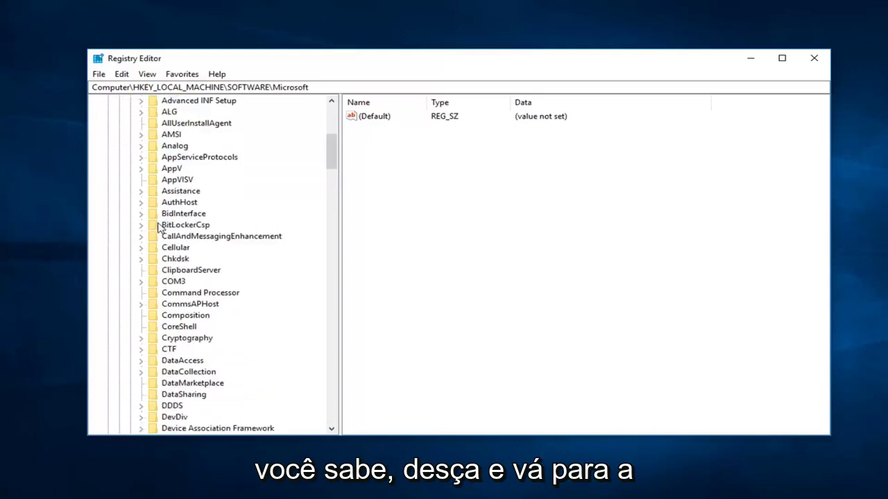
{"action": "scroll", "coordinate": [159, 229], "scroll_direction": "up", "scroll_amount": 3}
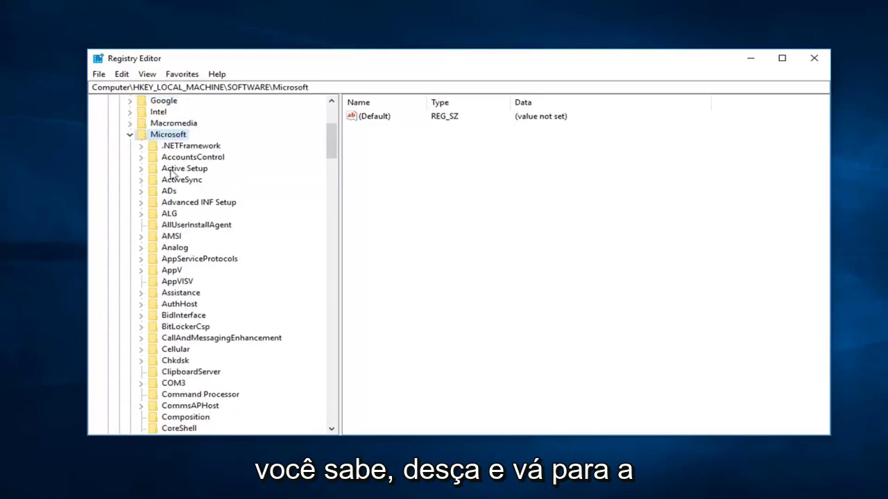
{"action": "left_click", "coordinate": [173, 173]}
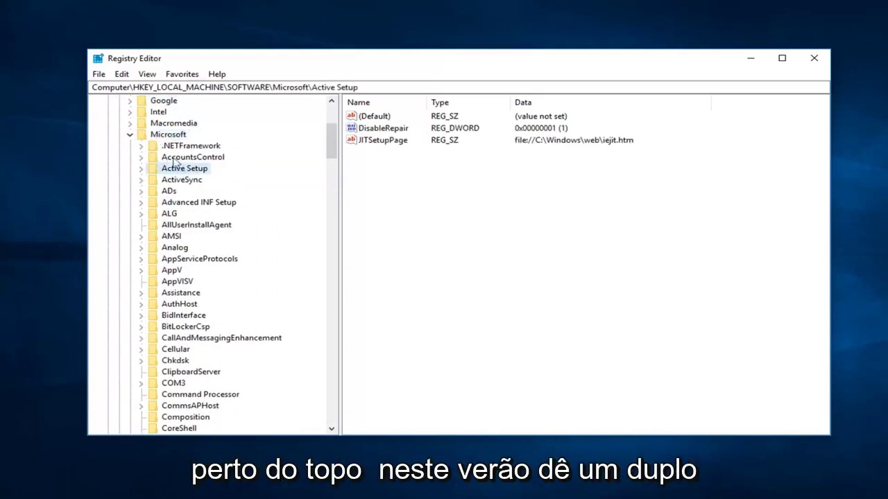
{"action": "double_click", "coordinate": [173, 169]}
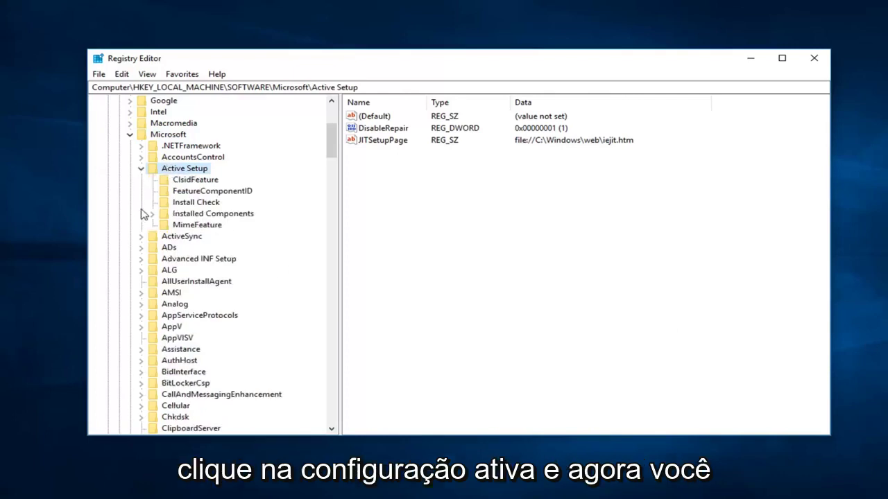
{"action": "left_click", "coordinate": [196, 215]}
{"action": "double_click", "coordinate": [197, 216]}
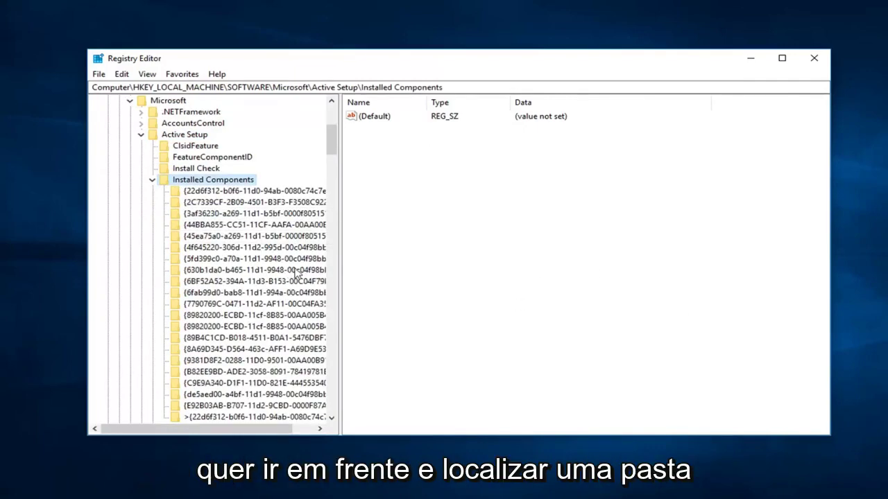
{"action": "left_click_drag", "start_coordinate": [340, 257], "coordinate": [430, 256]}
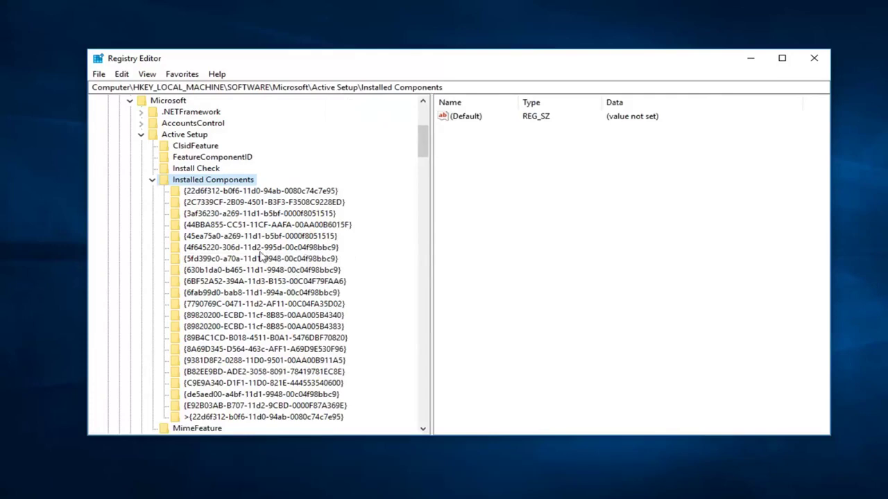
Select {89820200-ECBD-11cf-8B85-00AA005B4340}, compare it with the …4383 key, and reselect it
{"action": "left_click", "coordinate": [202, 317]}
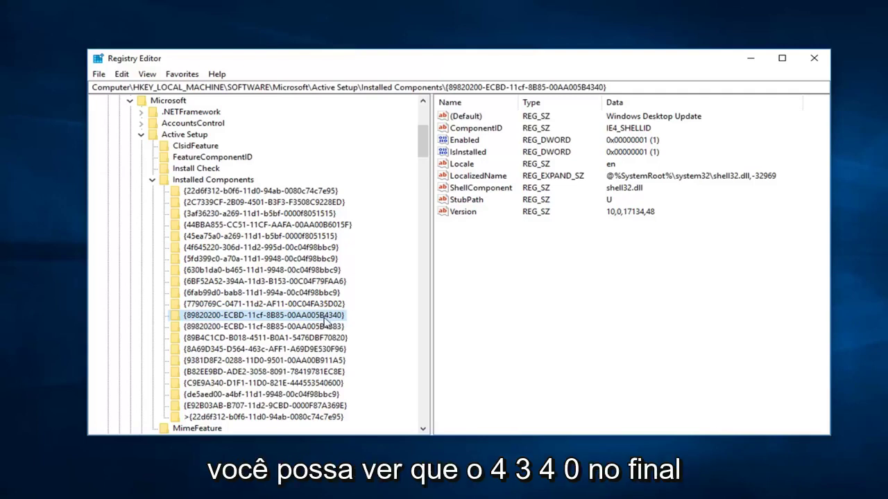
{"action": "left_click", "coordinate": [212, 328]}
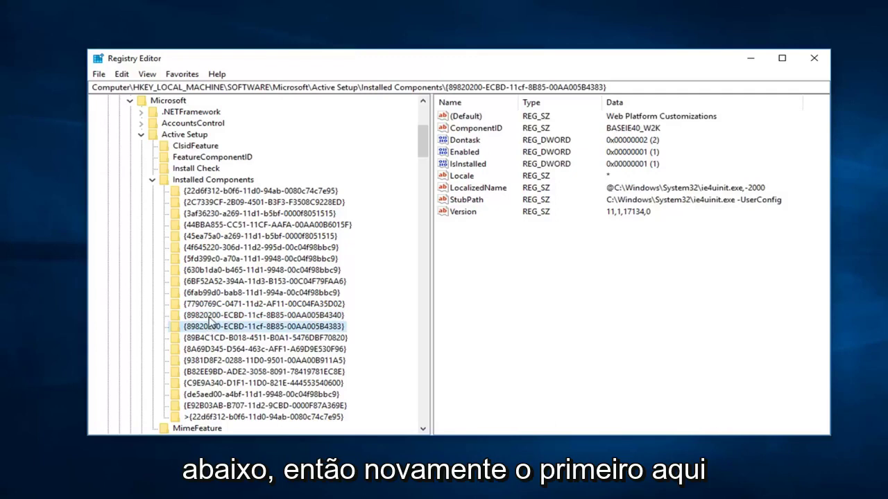
{"action": "left_click", "coordinate": [211, 316]}
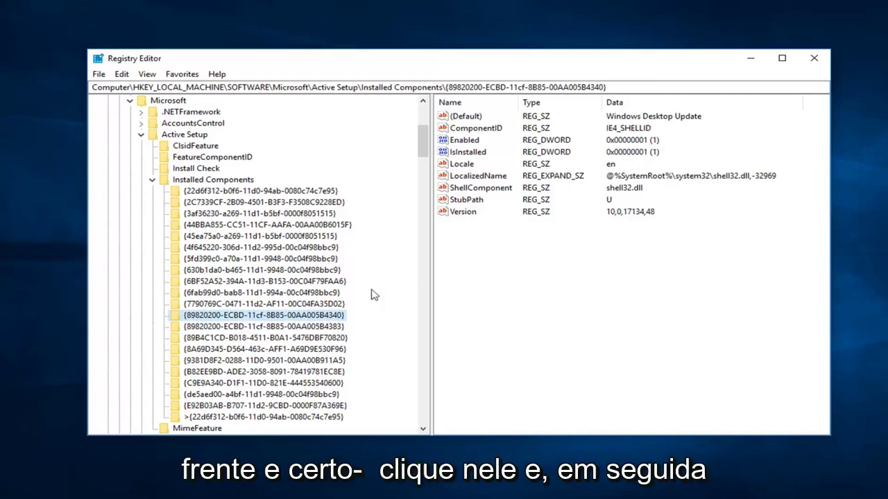
Delete the …4340 Windows Desktop Update key and confirm removing its subkeys
{"action": "right_click", "coordinate": [251, 317]}
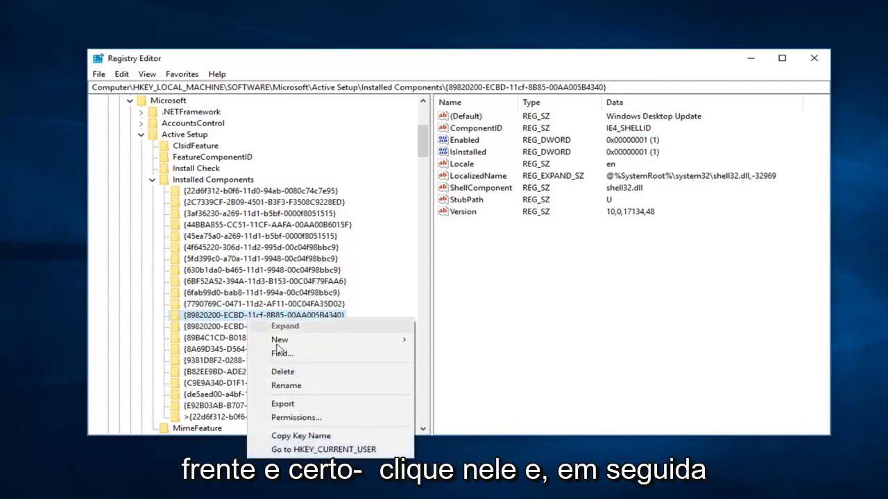
{"action": "left_click", "coordinate": [282, 372]}
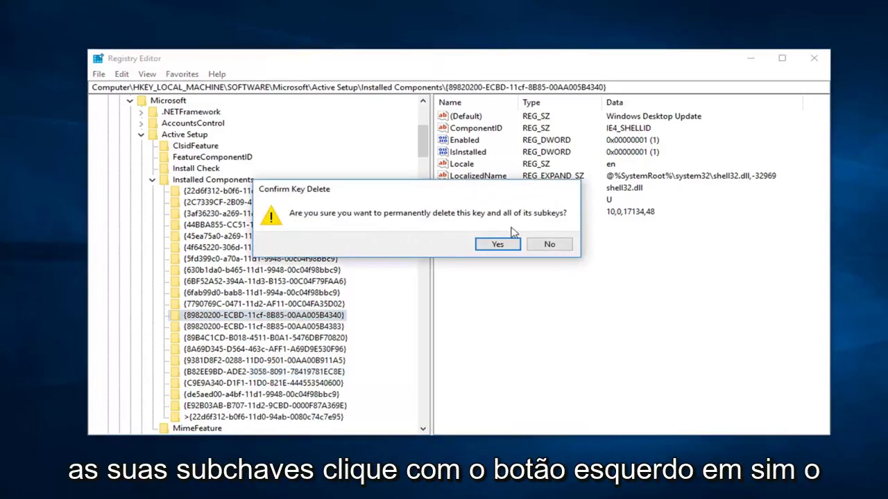
{"action": "left_click", "coordinate": [498, 245]}
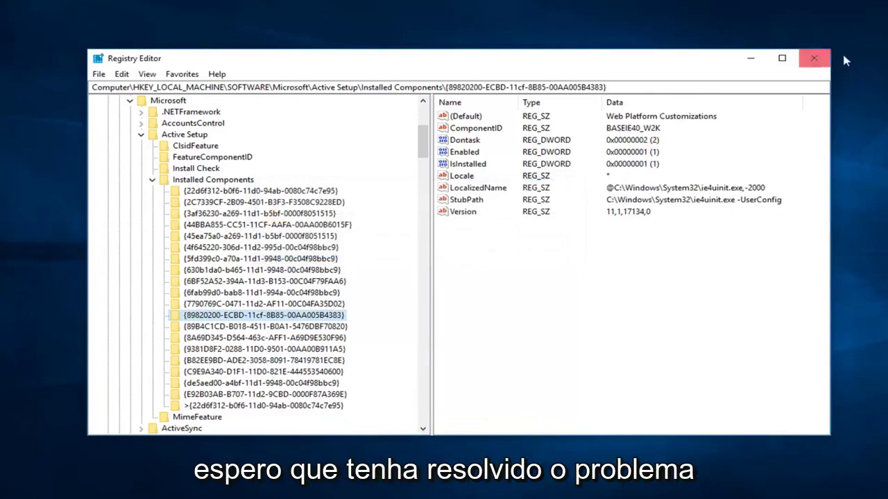
Close the Registry Editor window
{"action": "left_click", "coordinate": [814, 58]}
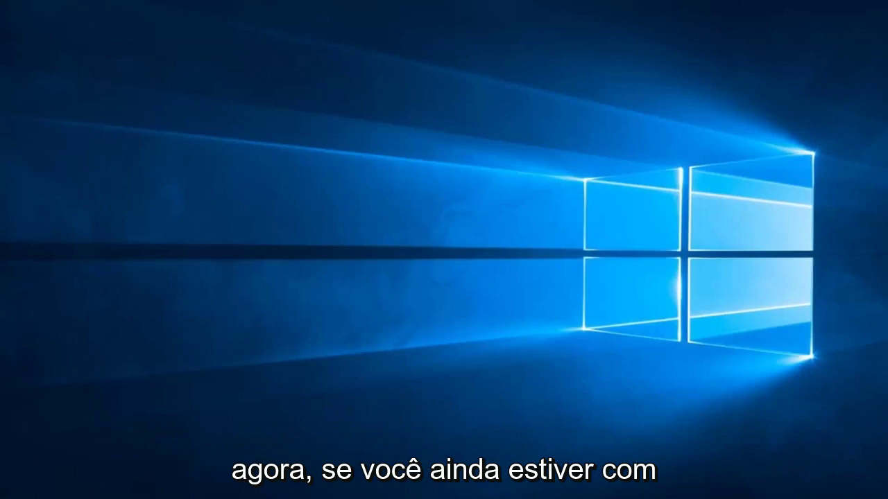